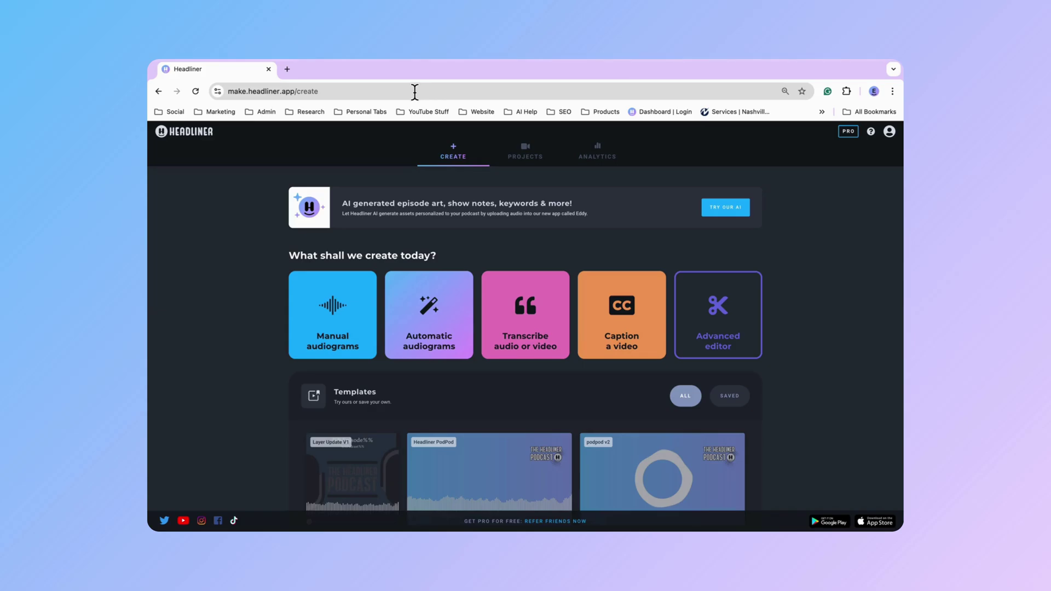
Step: Start a Square project in the advanced editor and add media to the empty Media track
left_click(726, 325)
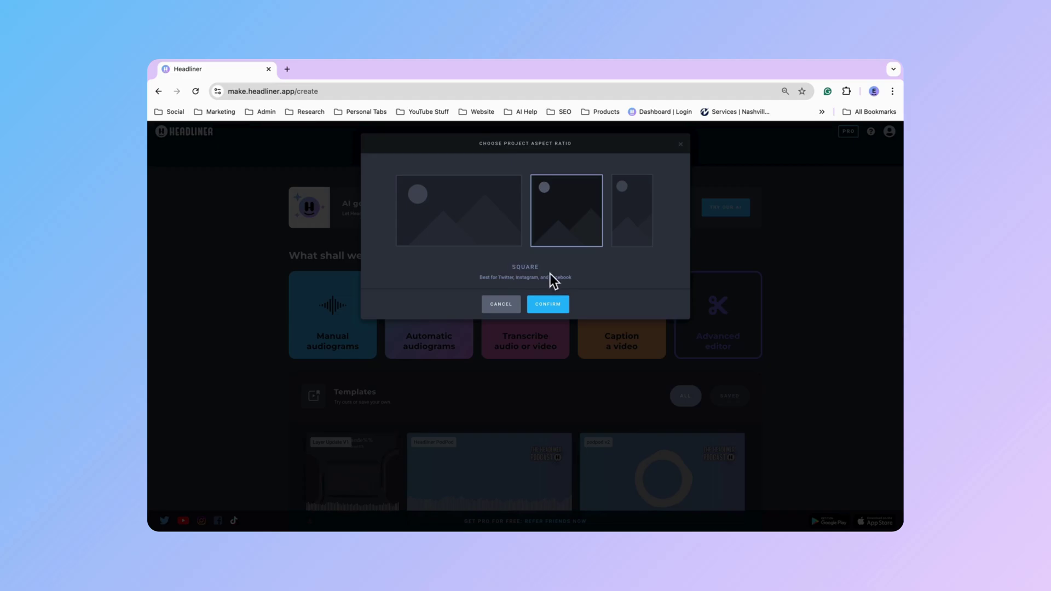
left_click(550, 307)
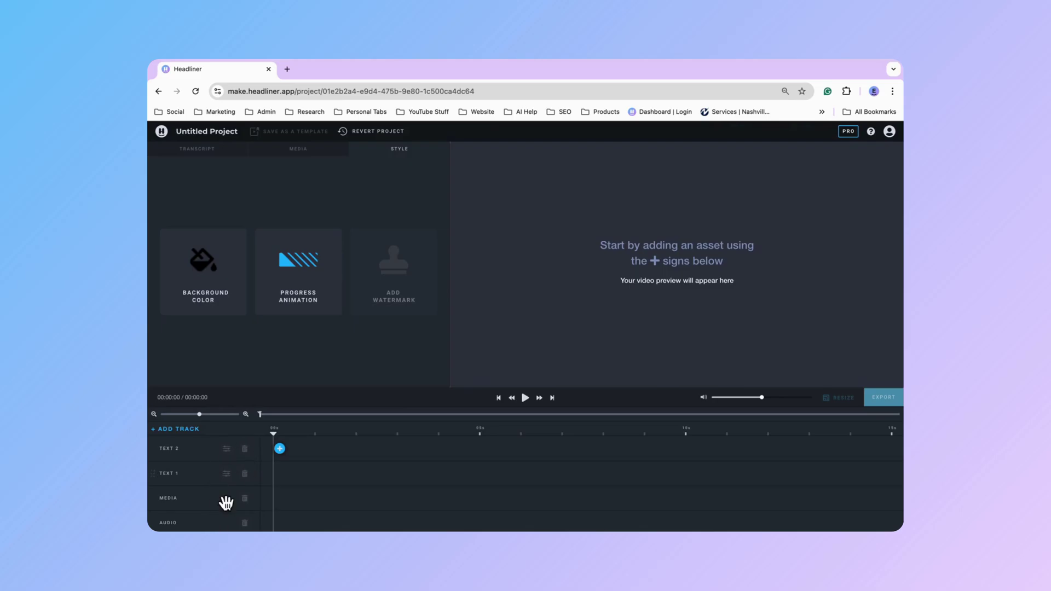
left_click(280, 498)
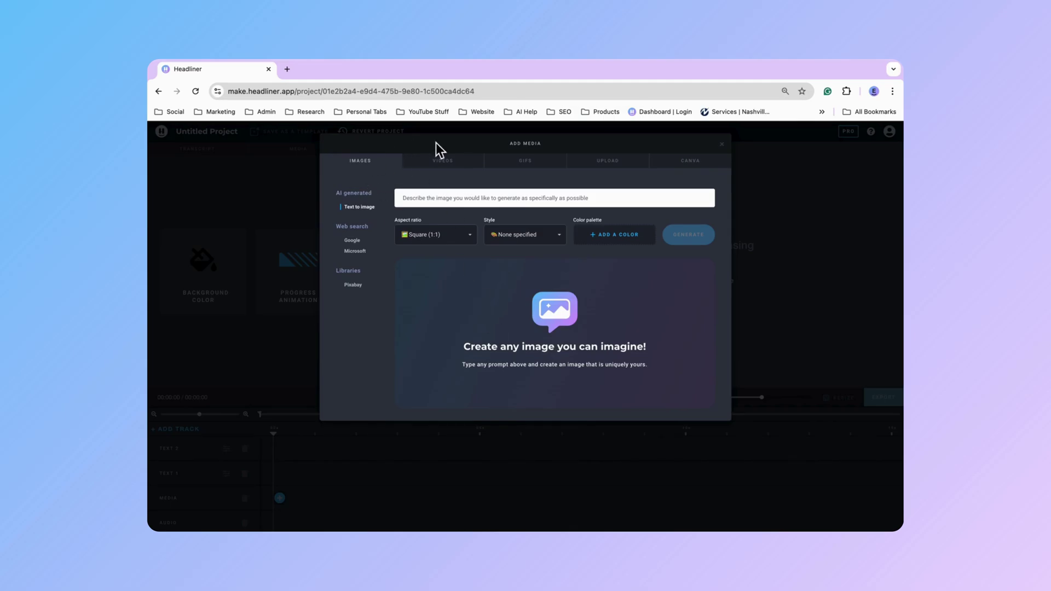
Step: Switch to video generation, enter the prompt 'river with forest', and review aspect ratio options
left_click(461, 169)
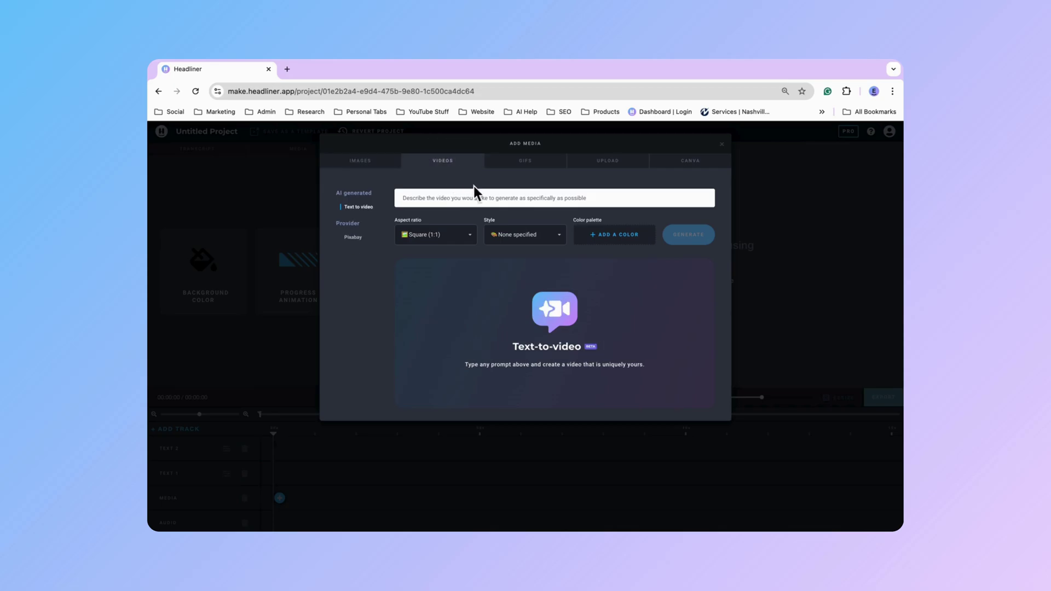
left_click(490, 200)
type("river with")
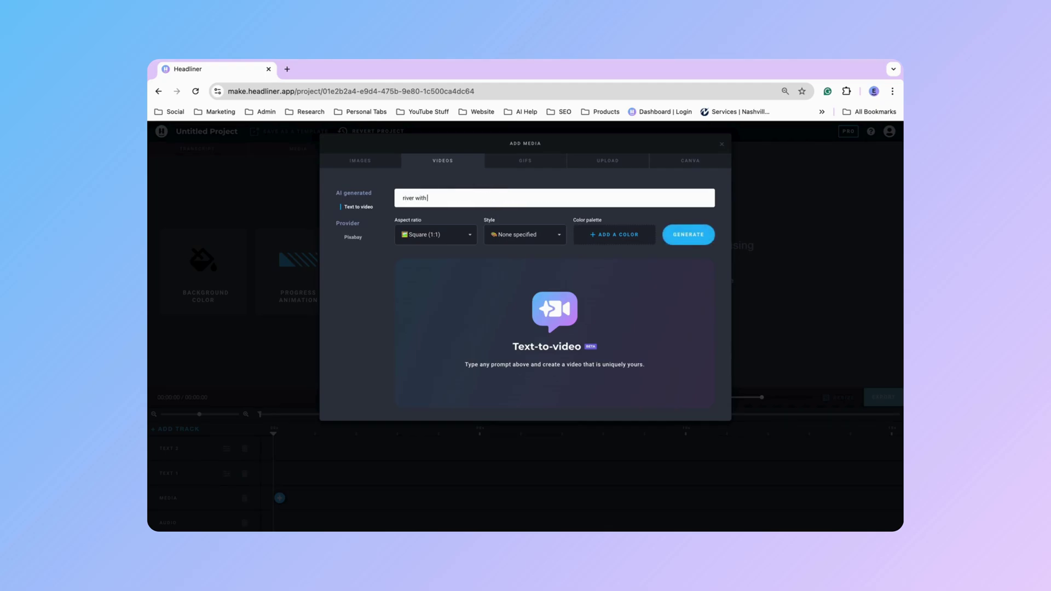
type(" forst")
key("BackSpace")
type("est")
left_click(468, 235)
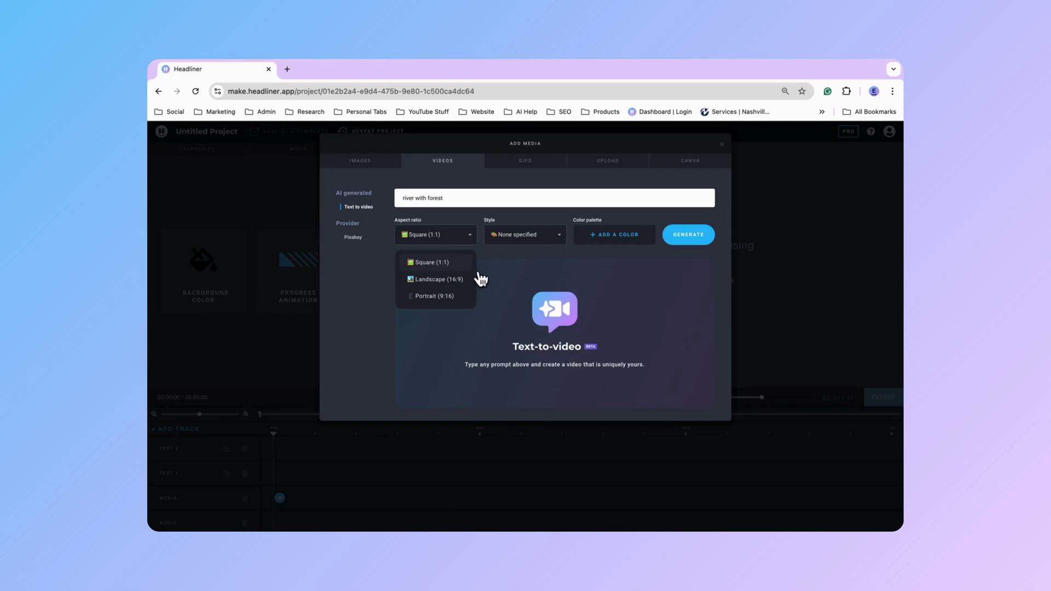
left_click(531, 266)
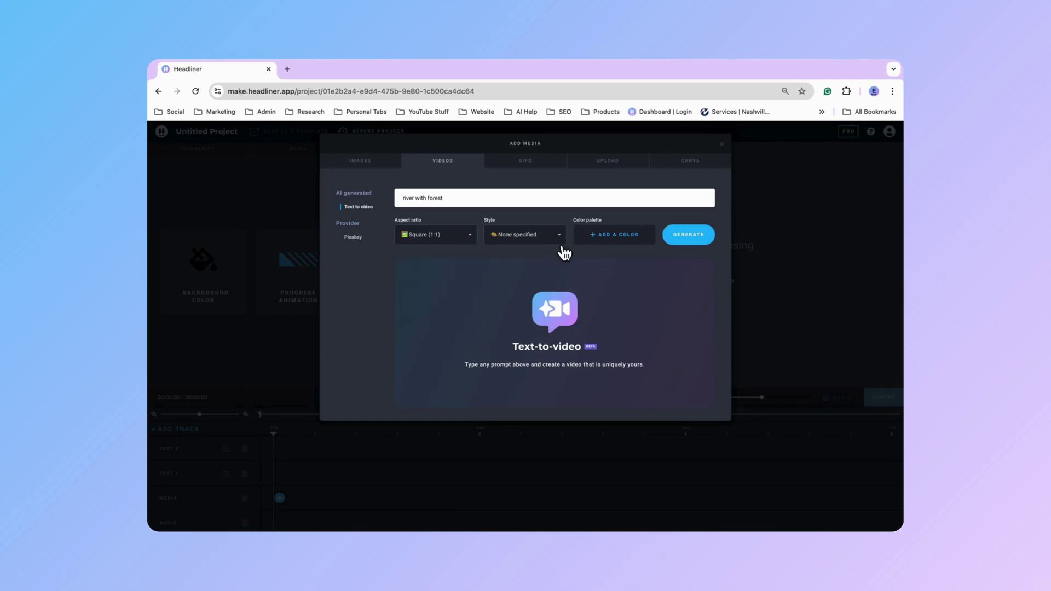
left_click(541, 241)
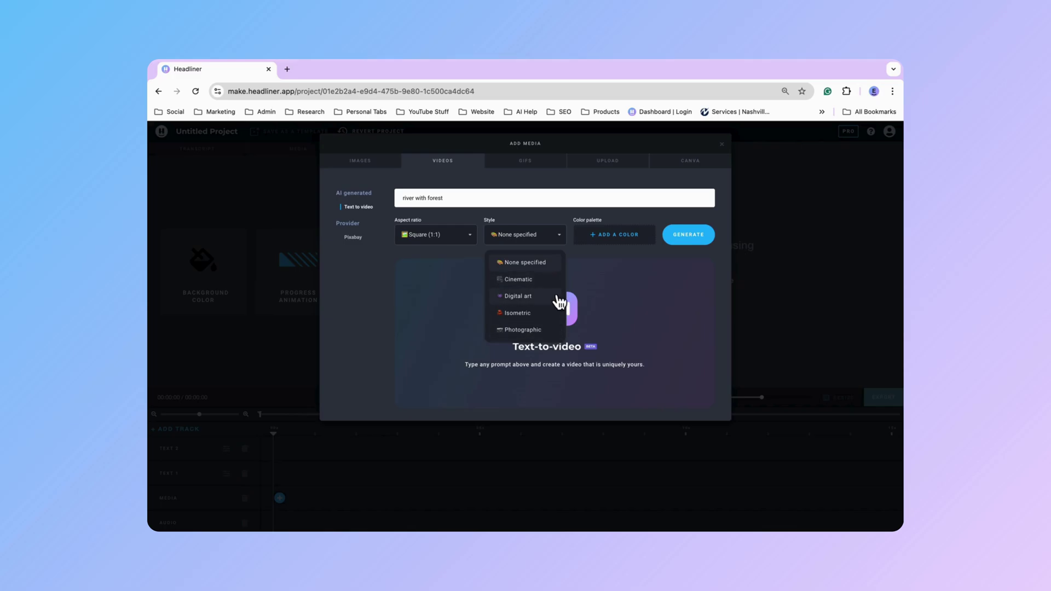
left_click(547, 266)
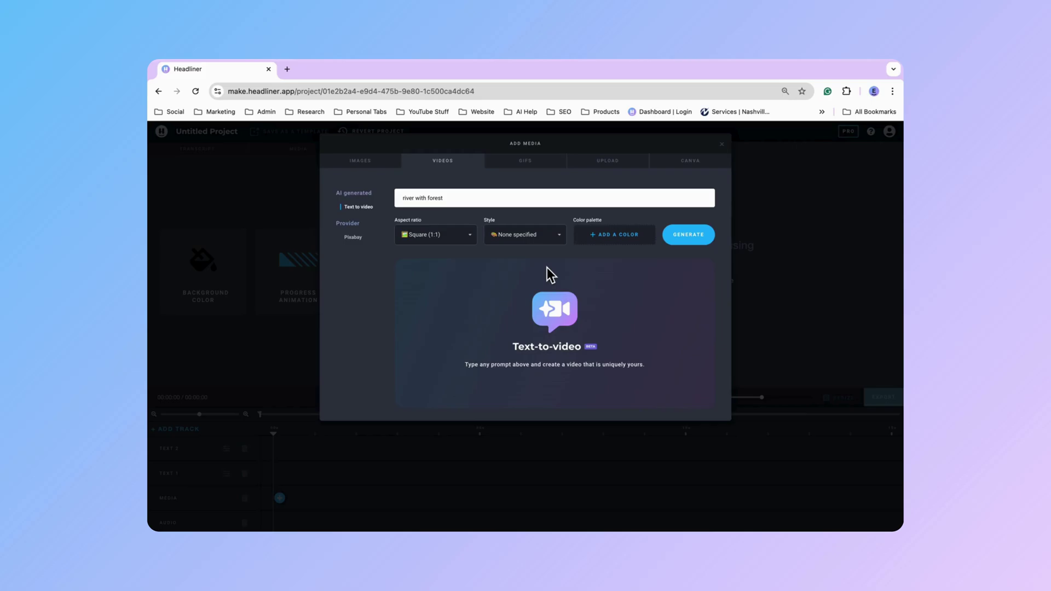
Step: Sample light blue from the screen as the palette's first colour
left_click(603, 241)
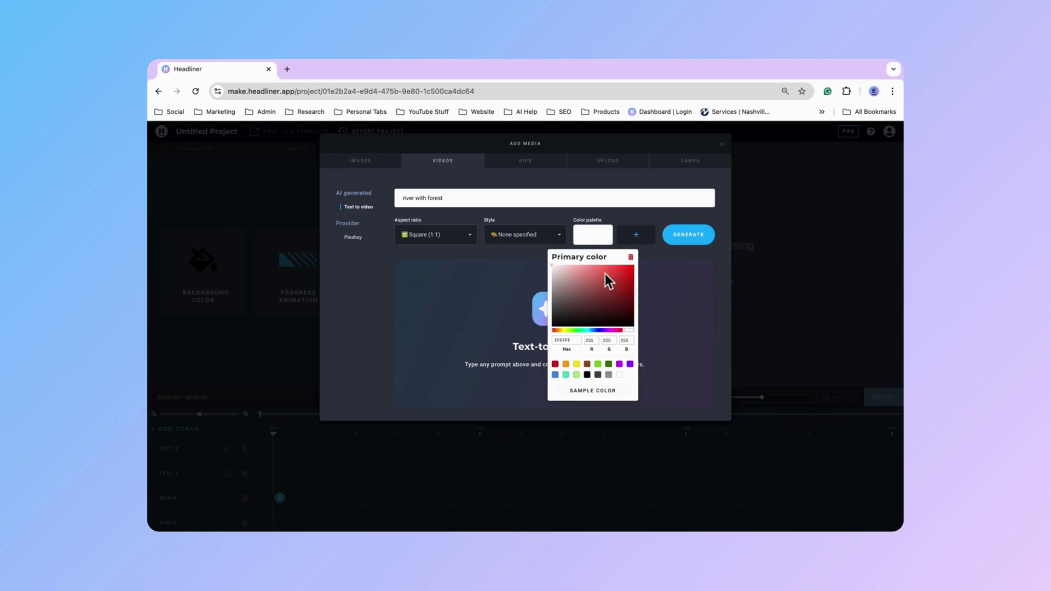
left_click(598, 402)
left_click(596, 396)
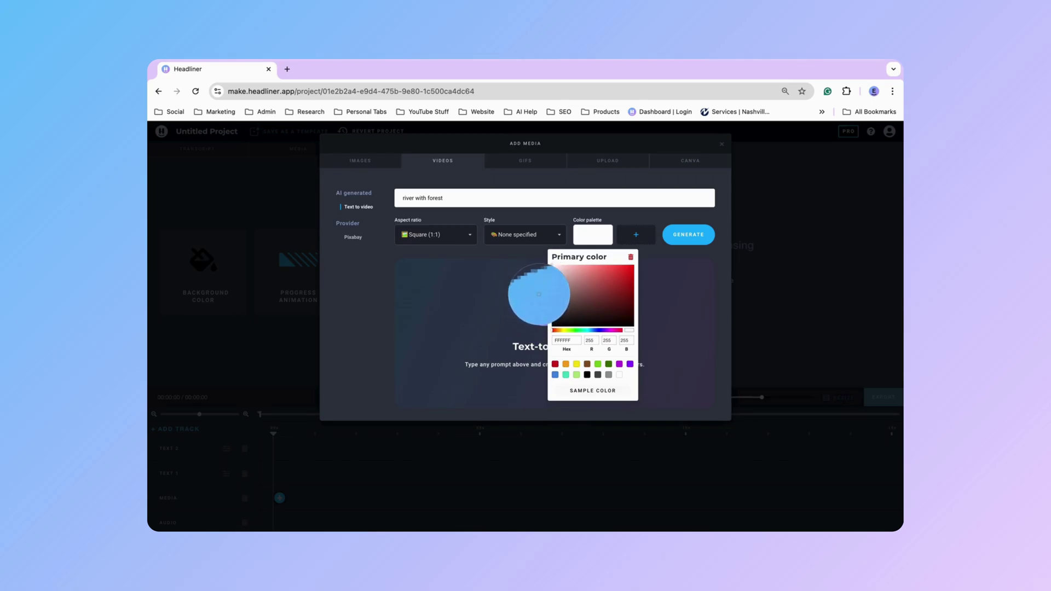
left_click(539, 294)
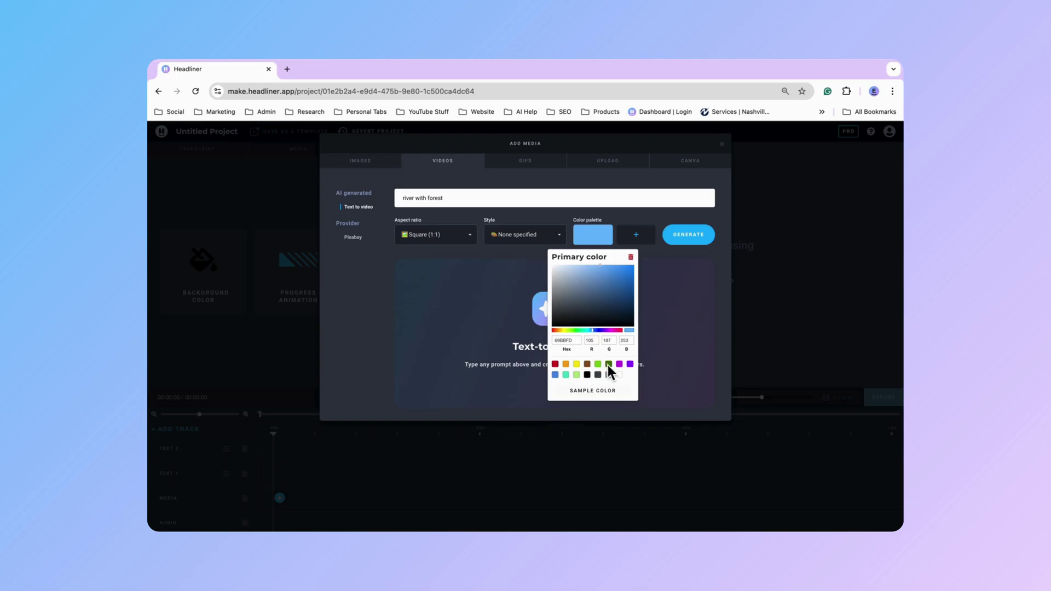
Step: Add dark green (417505) and brown (8B572A) as the second and third palette colours
left_click(638, 238)
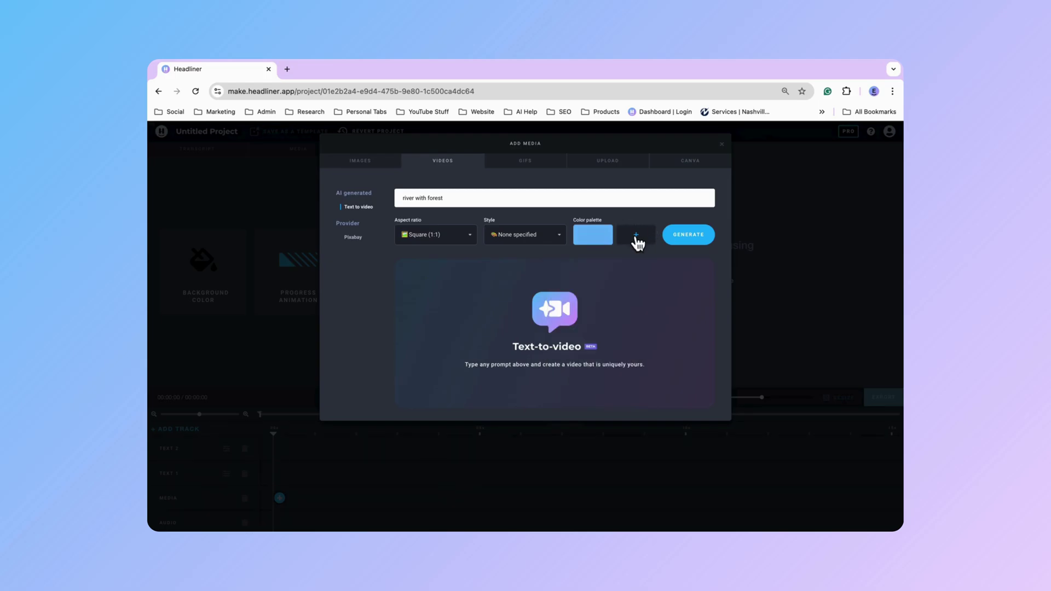
left_click(636, 236)
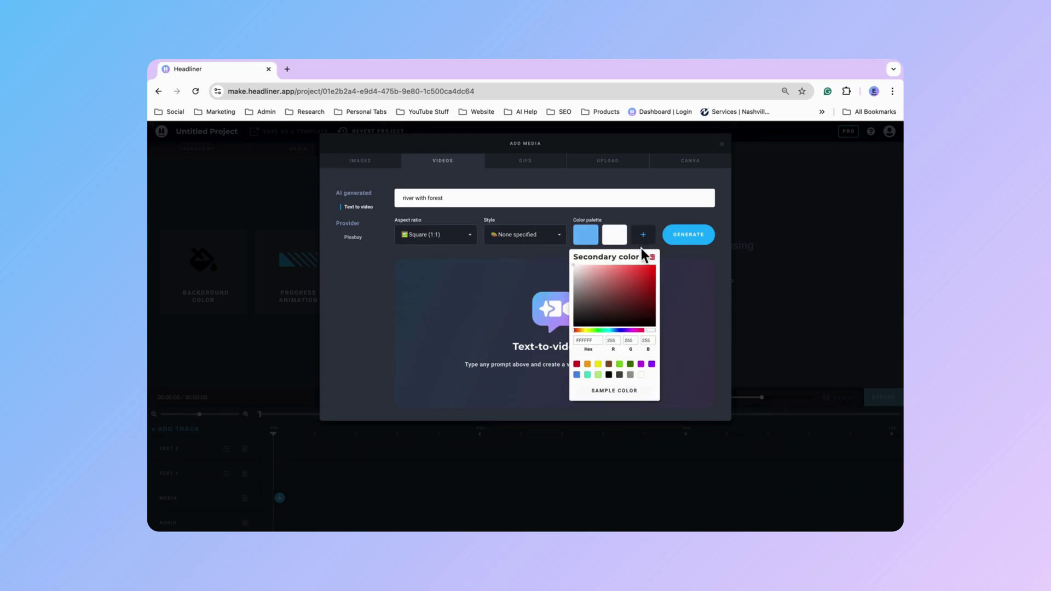
left_click(631, 364)
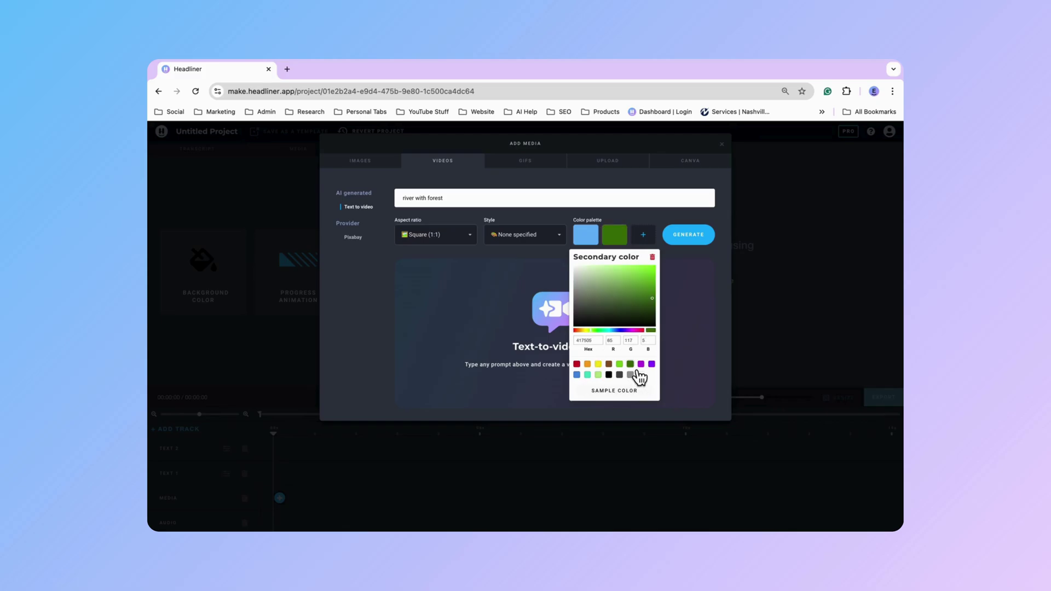
left_click(646, 239)
left_click(644, 237)
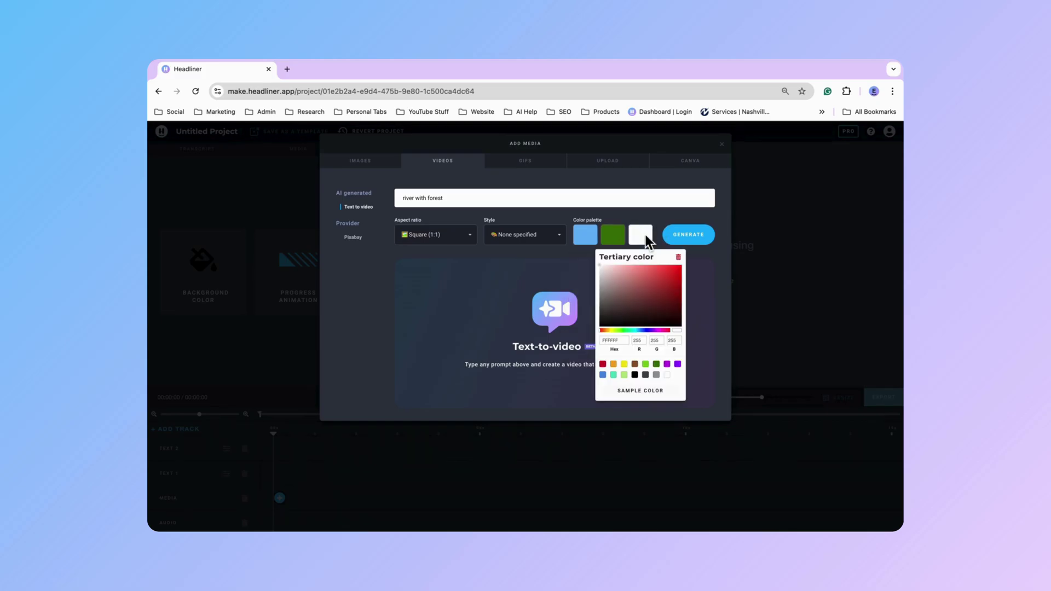
left_click(635, 365)
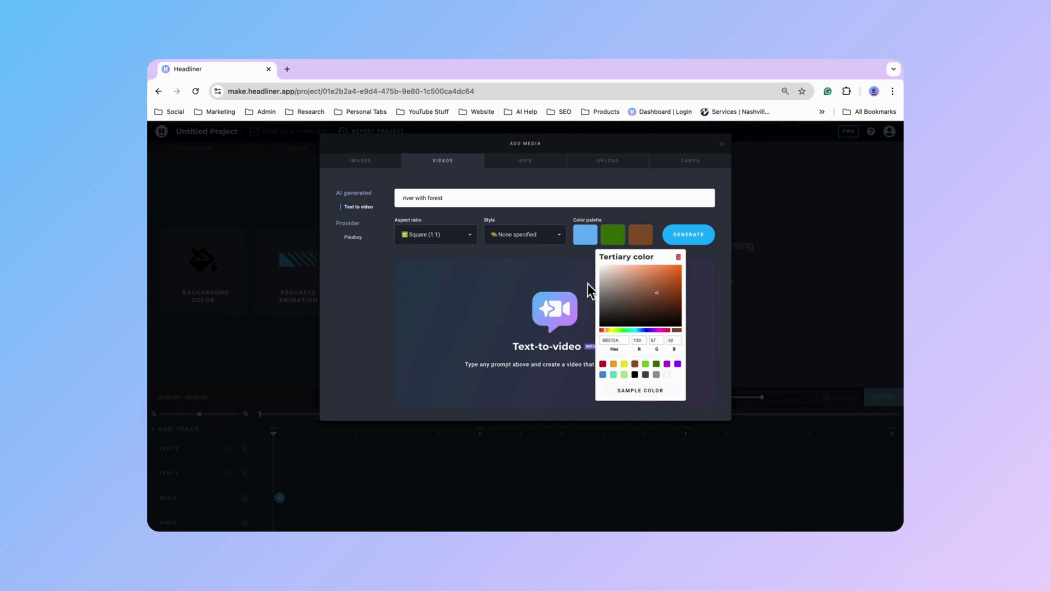
left_click(560, 269)
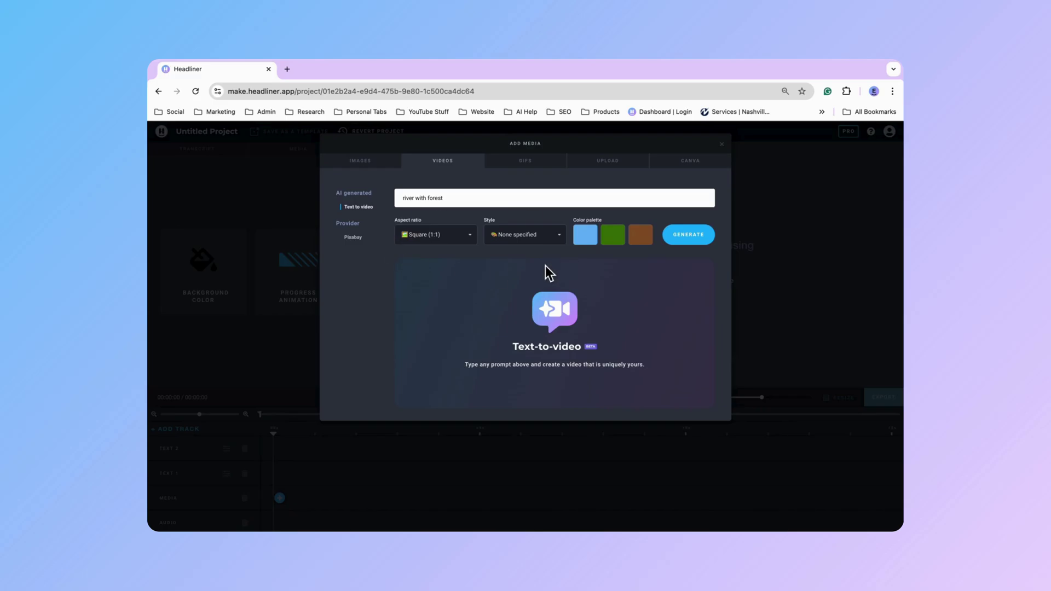
Step: Generate river-and-forest videos from the prompt and browse the resulting thumbnails
left_click(696, 238)
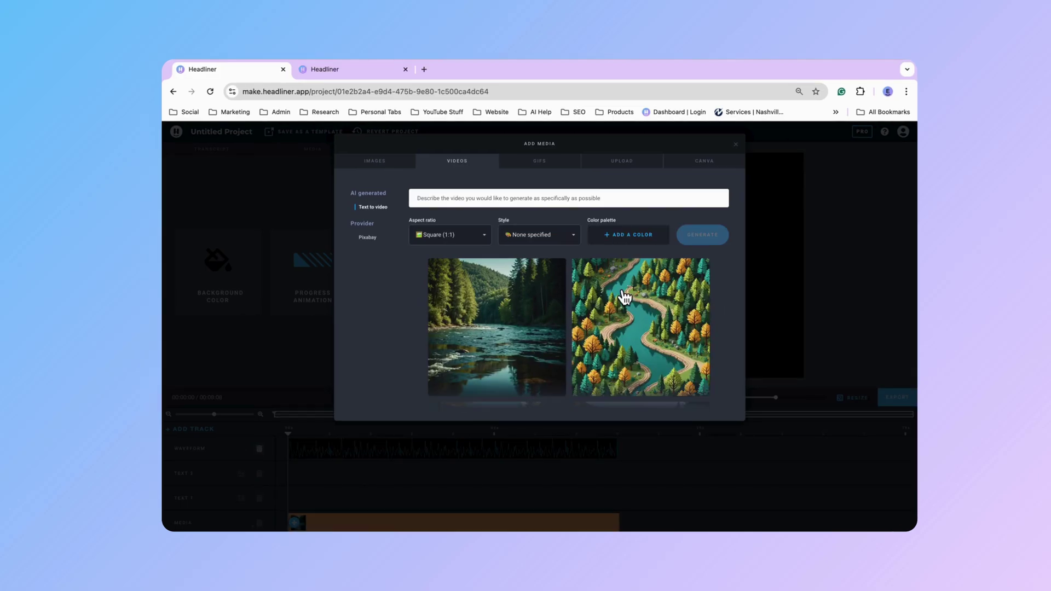
mouse_move(675, 310)
scroll(675, 309, "down", 3)
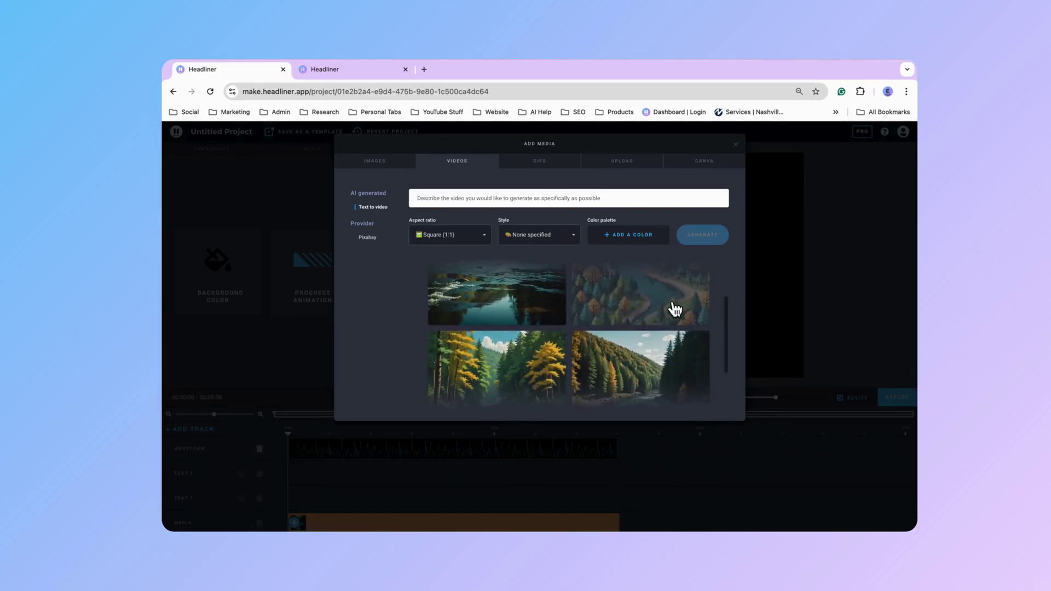
scroll(668, 305, "up", 5)
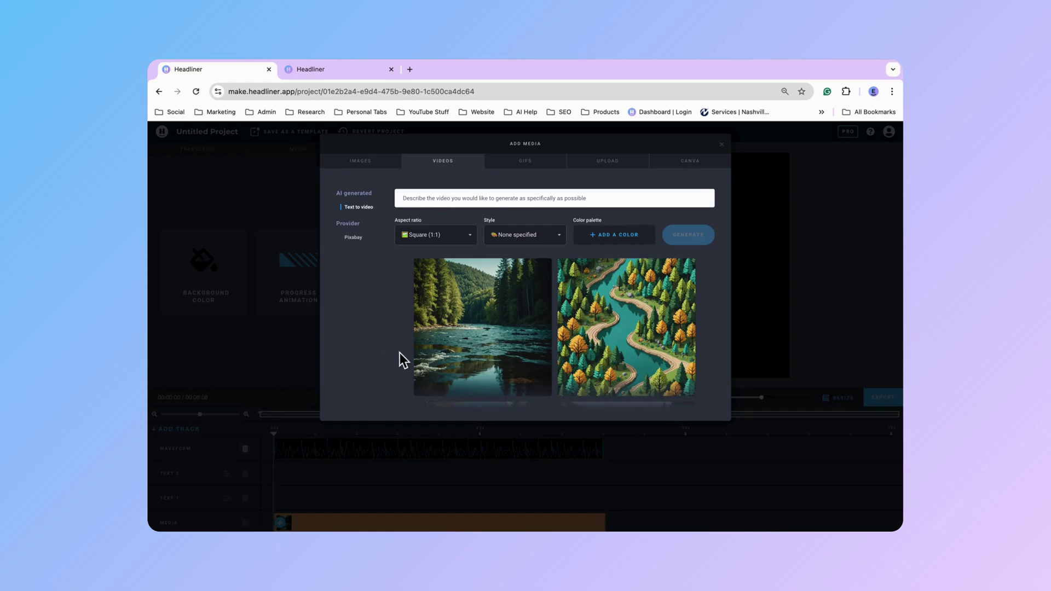
Step: Animate the forest river thumbnail into an 8-second clip and preview it
mouse_move(499, 352)
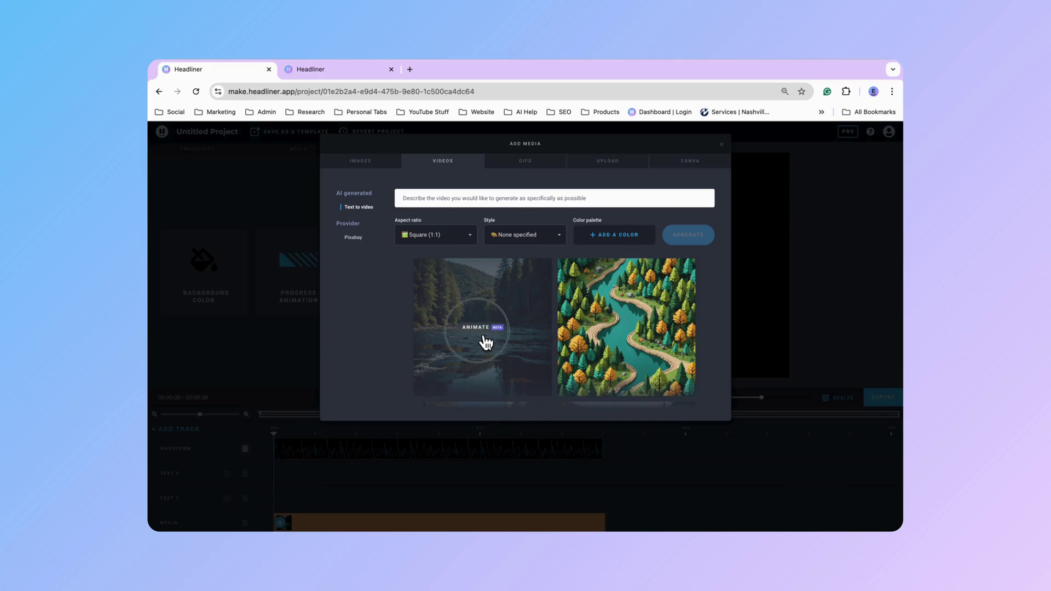
left_click(485, 339)
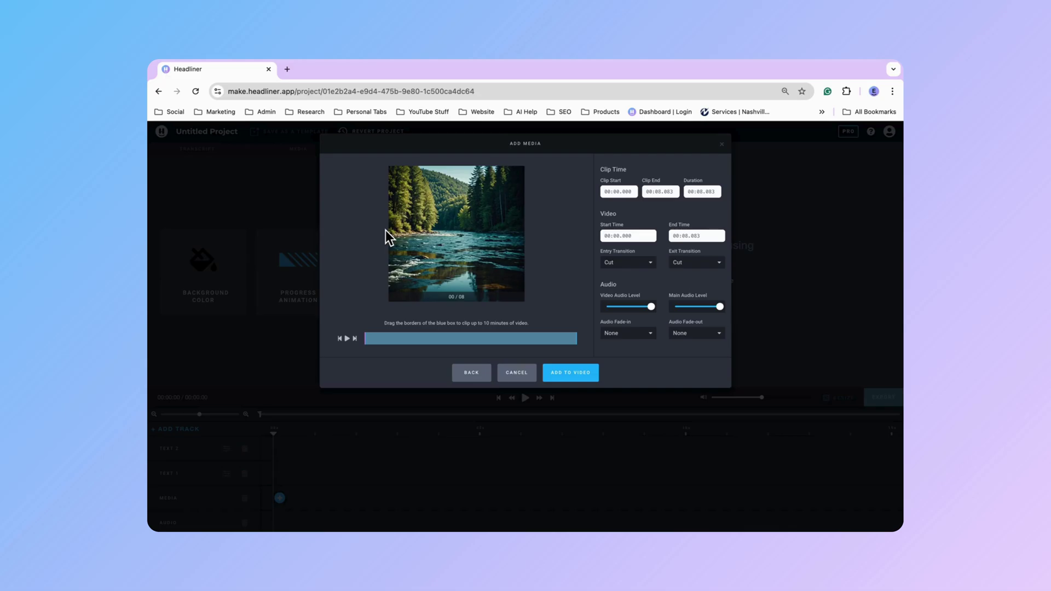
left_click(354, 346)
Step: Give the river clip Dissolve entry and exit transitions and add it to the project
left_click(647, 264)
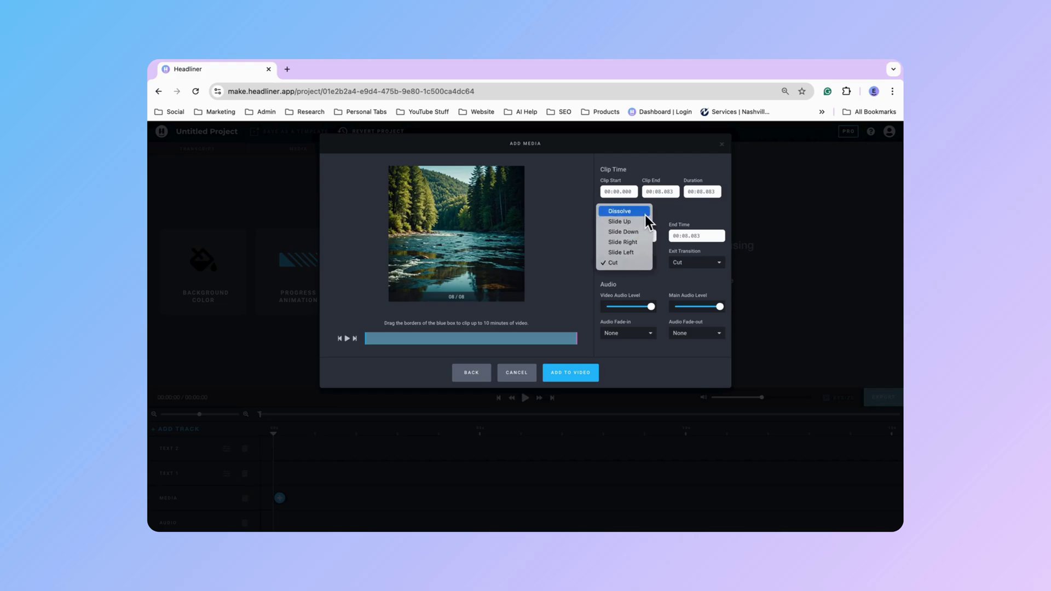
left_click(644, 213)
left_click(701, 264)
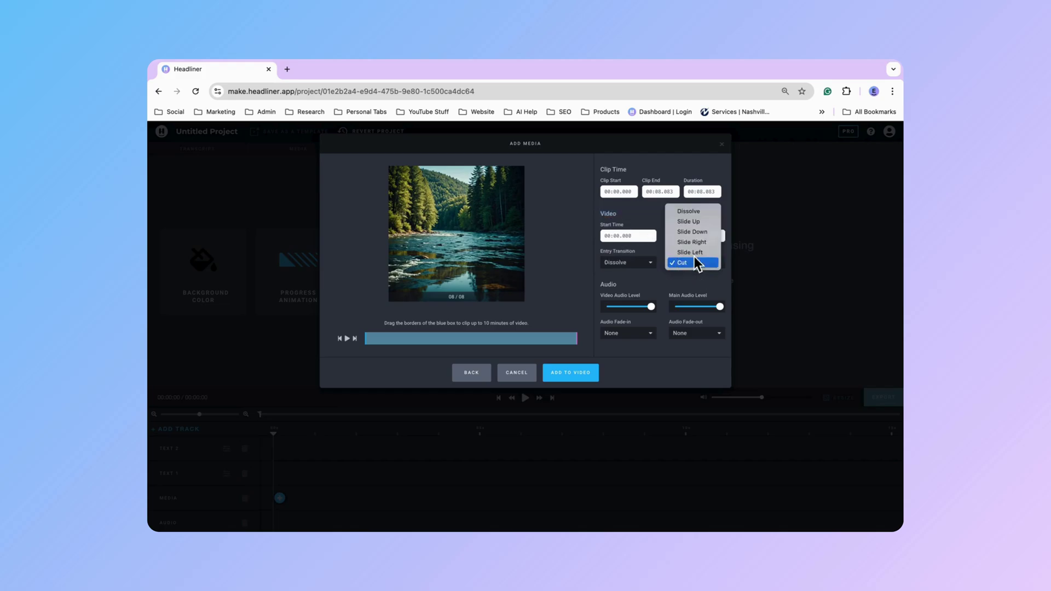
key("Escape")
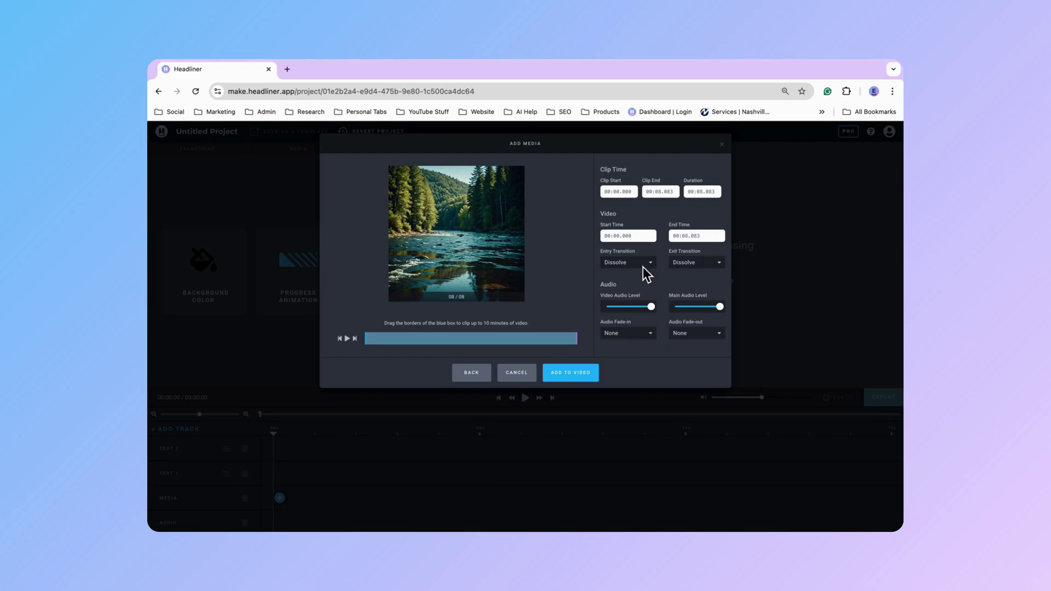
left_click(566, 373)
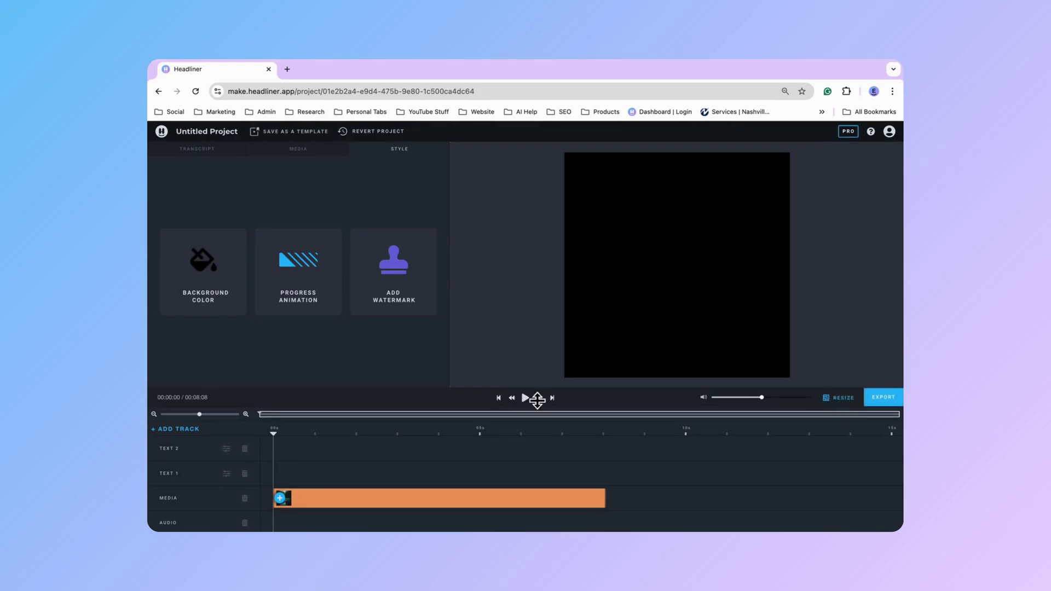
left_click(531, 405)
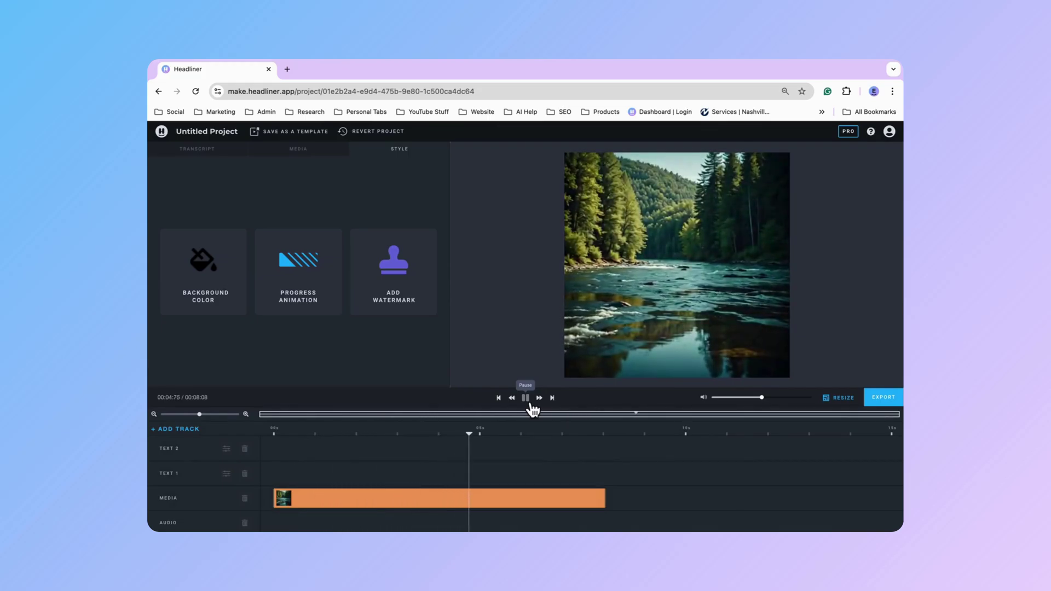
left_click(529, 404)
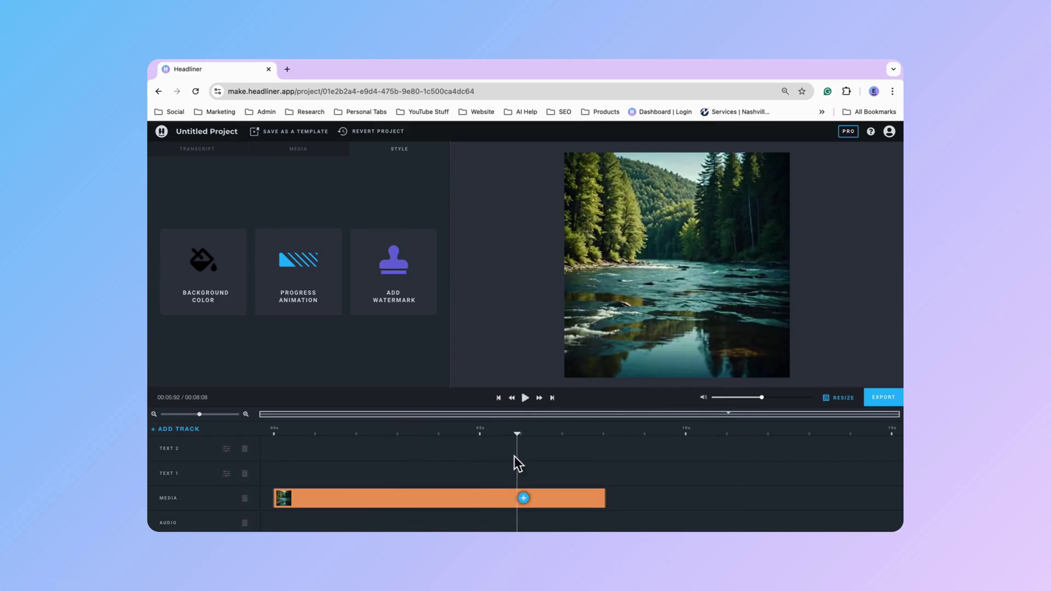
left_click_drag(525, 438, 284, 444)
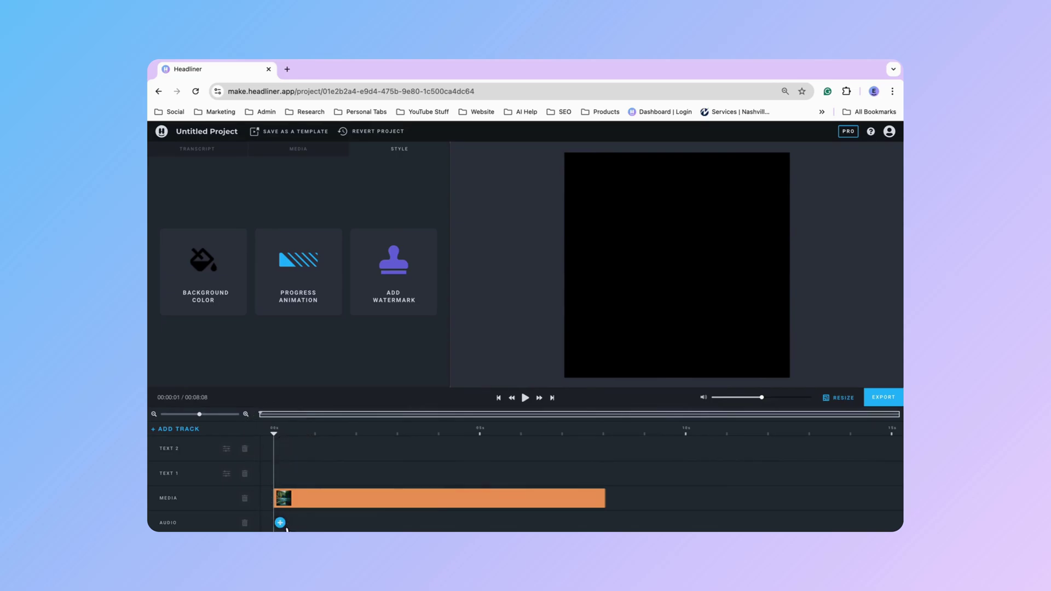
Step: Add an 8-second clip of The Headliner Podcast's PodPod Podcast Games episode as audio
left_click(282, 526)
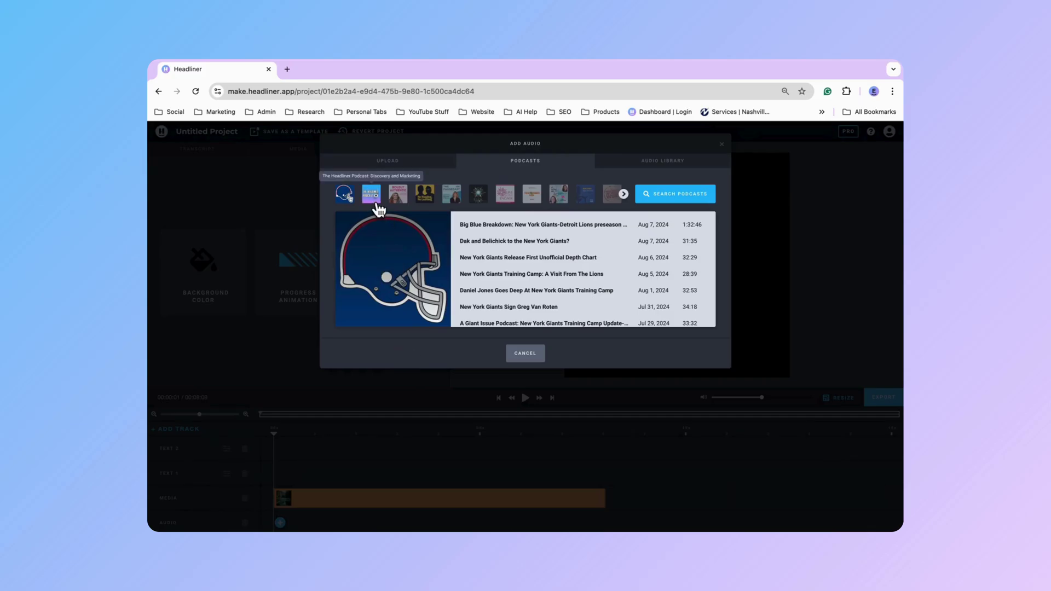
left_click(374, 200)
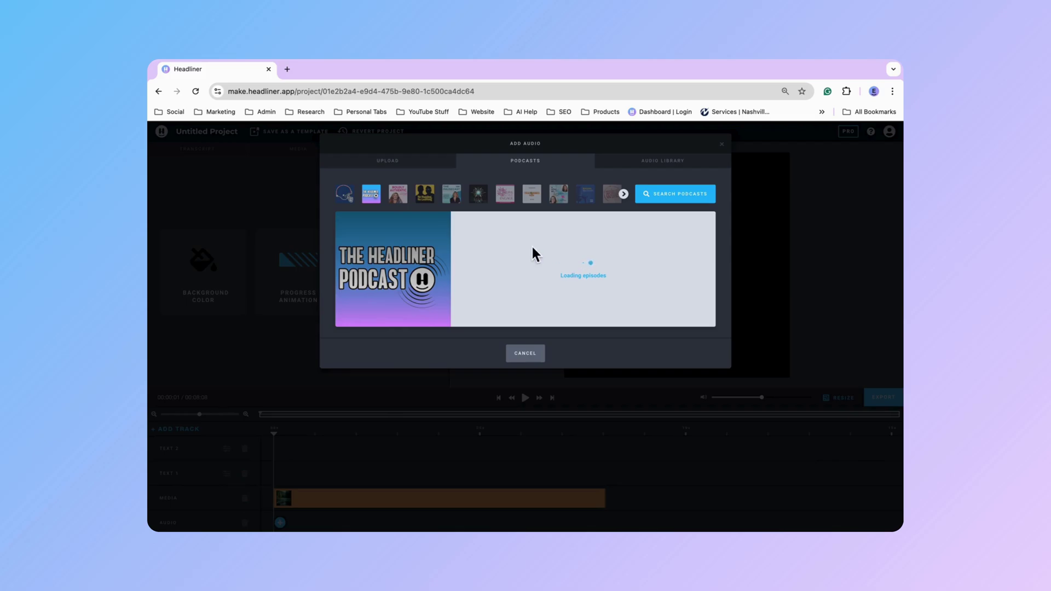
left_click(540, 231)
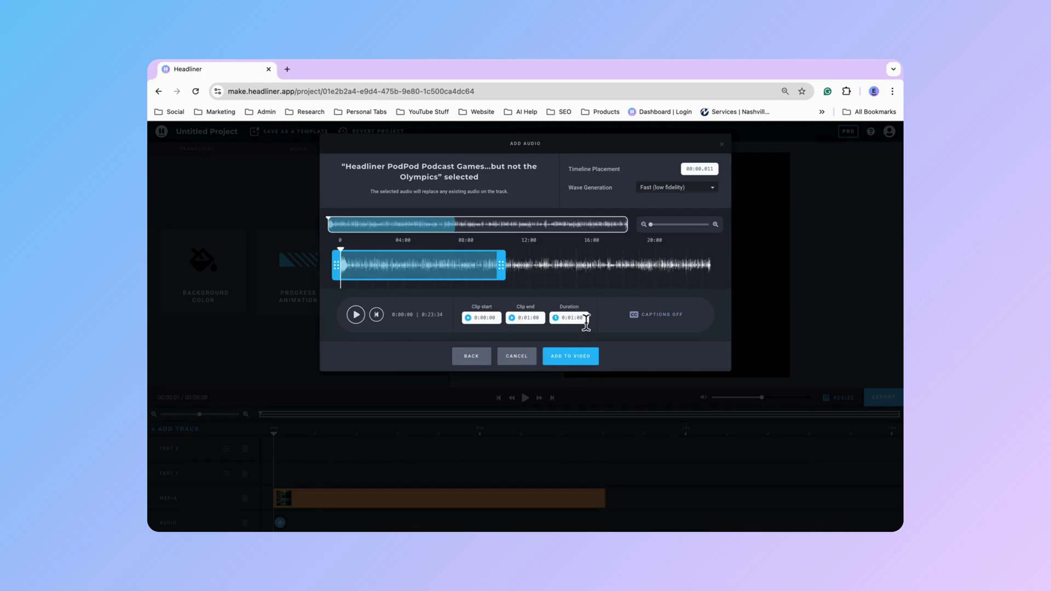
left_click_drag(583, 320, 573, 326)
type("8")
left_click(601, 313)
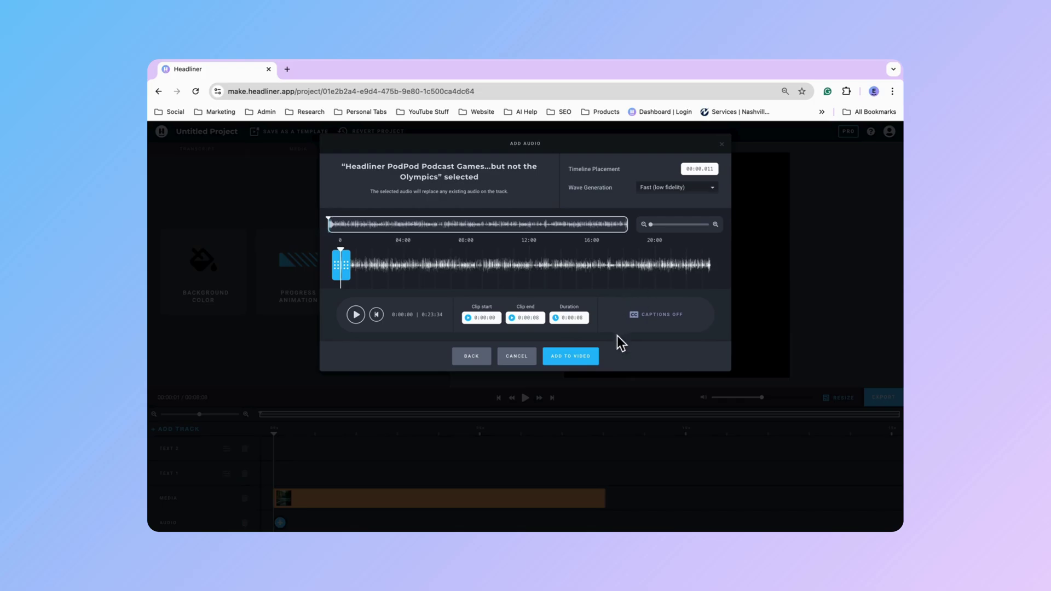
left_click(587, 359)
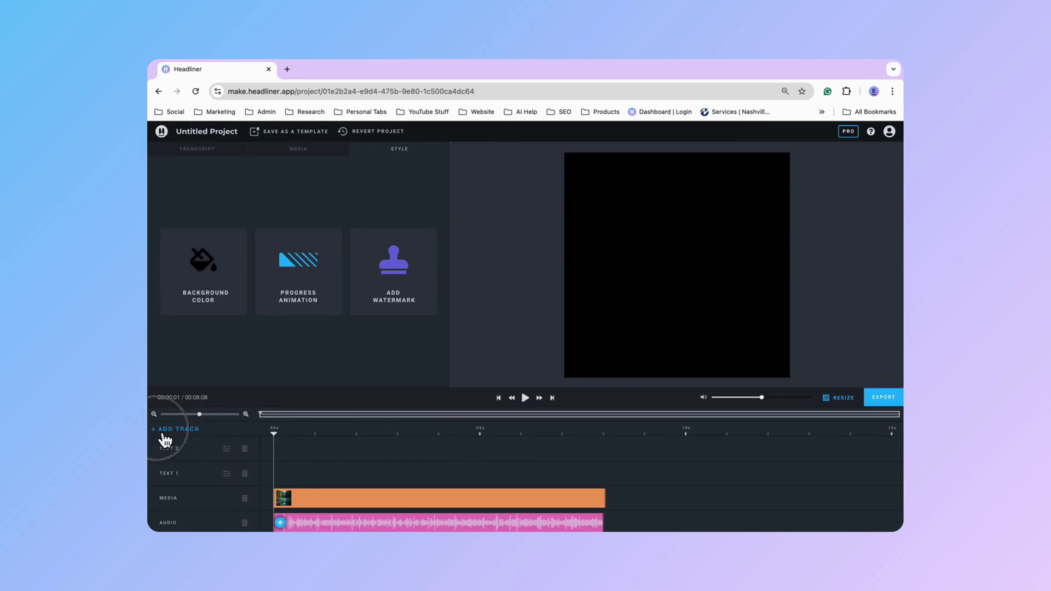
Step: Add a waveform track and set its wave style to Curve
left_click(161, 429)
left_click(613, 210)
left_click(608, 214)
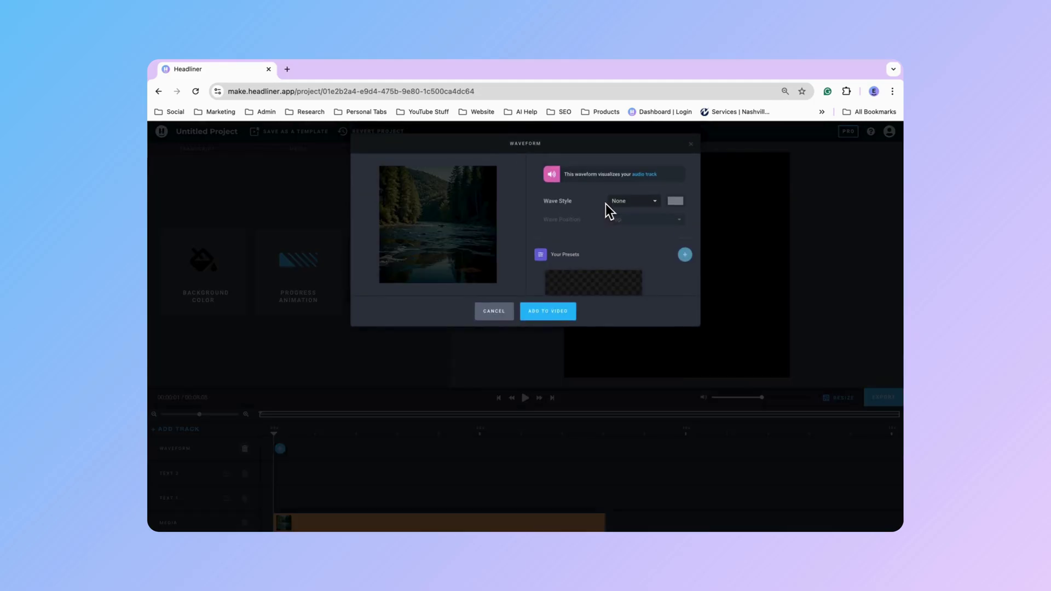
left_click(638, 200)
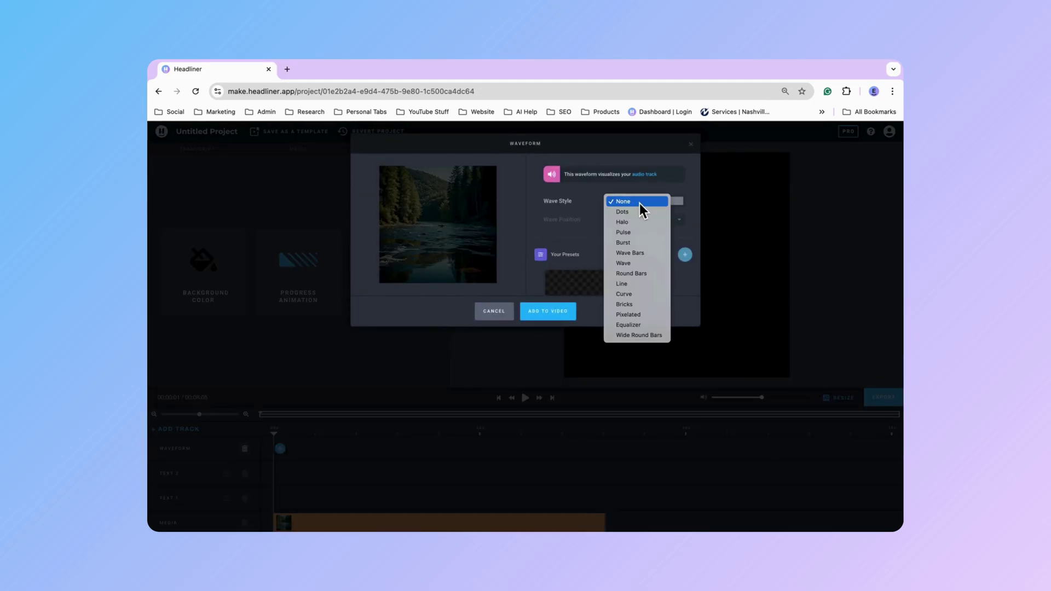
left_click(652, 297)
Step: Reposition the waveform at the video's top, keep it white, and add it to the video
mouse_move(474, 198)
left_mouse_down()
mouse_move(476, 277)
mouse_move(476, 193)
mouse_move(479, 205)
left_mouse_up()
scroll(573, 222, "down", 3)
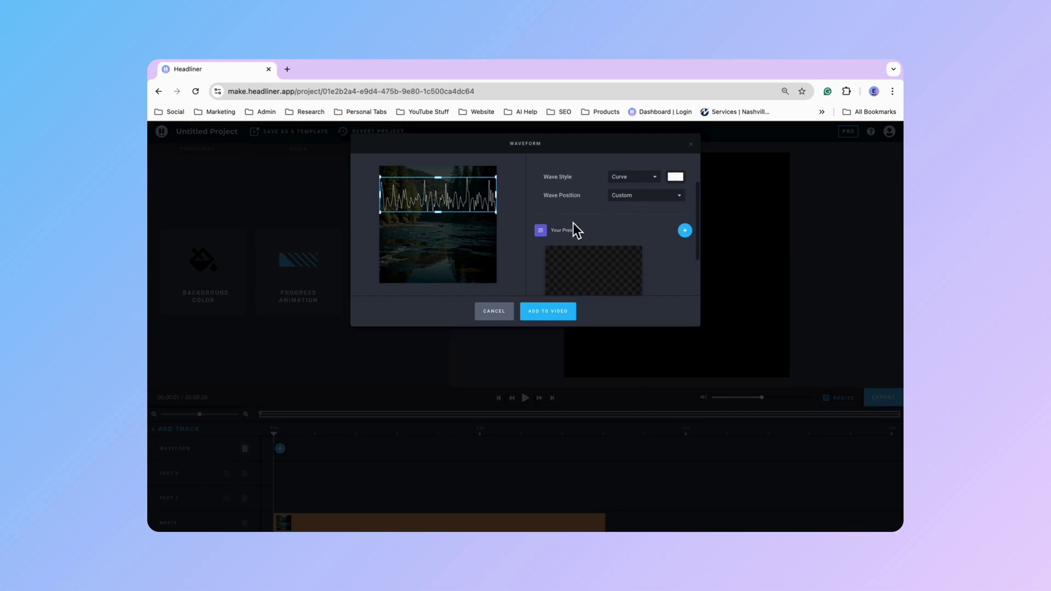
scroll(574, 229, "up", 3)
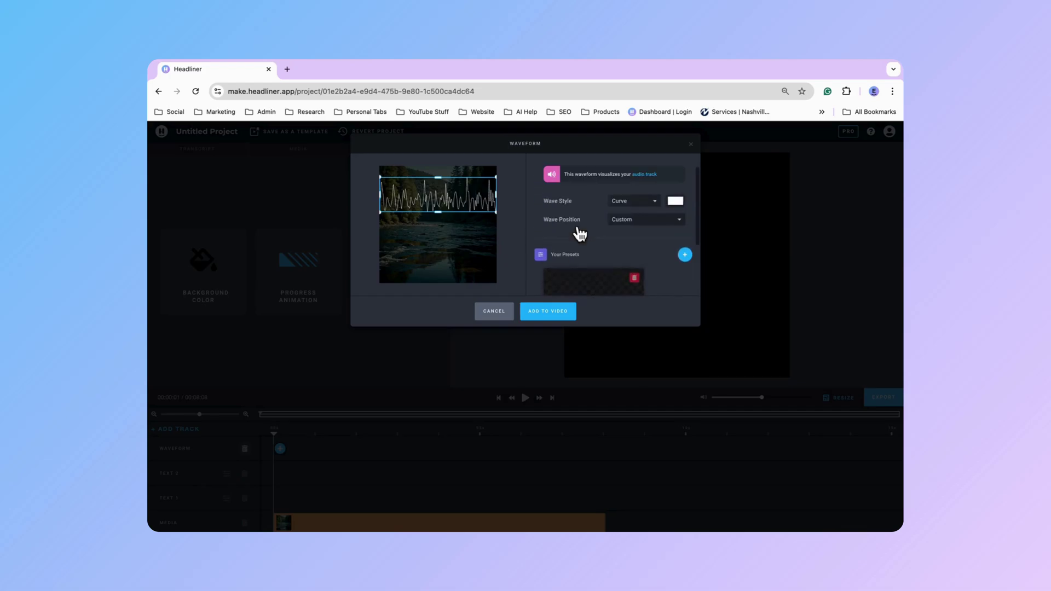
left_click(682, 204)
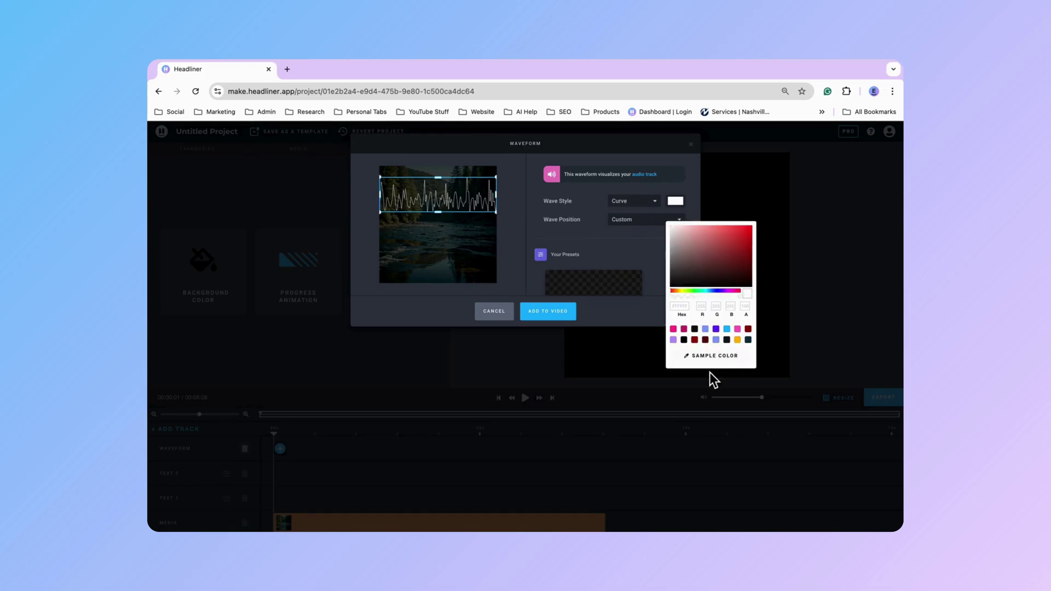
left_click(614, 244)
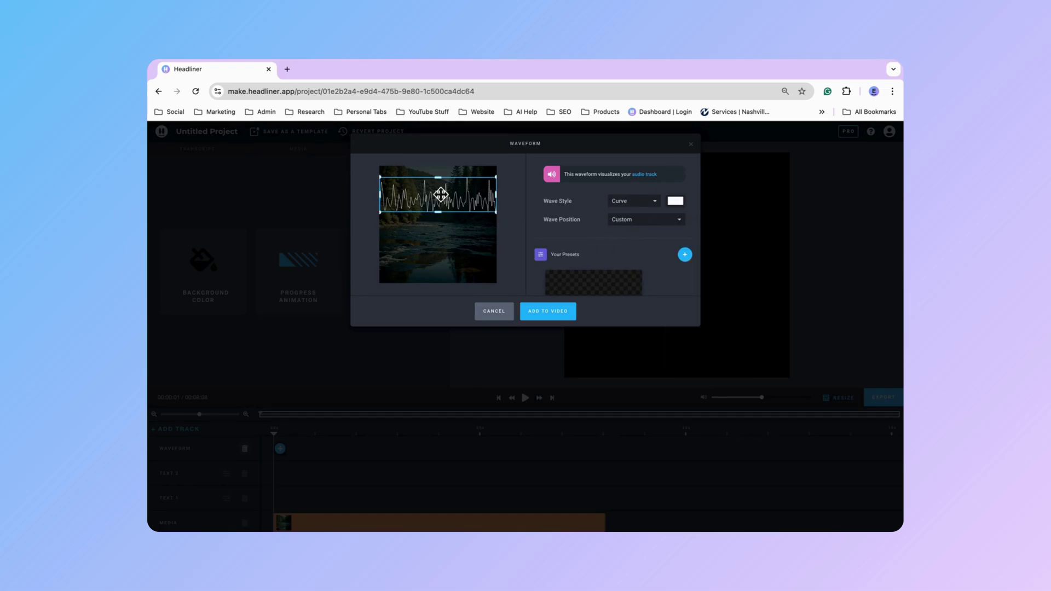
left_click(561, 318)
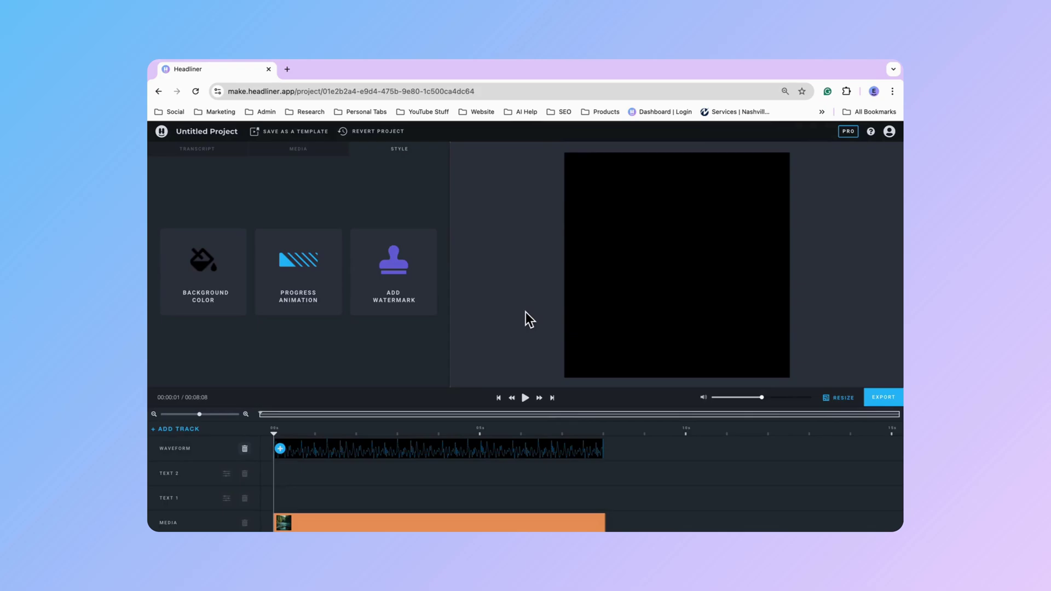
left_click(525, 398)
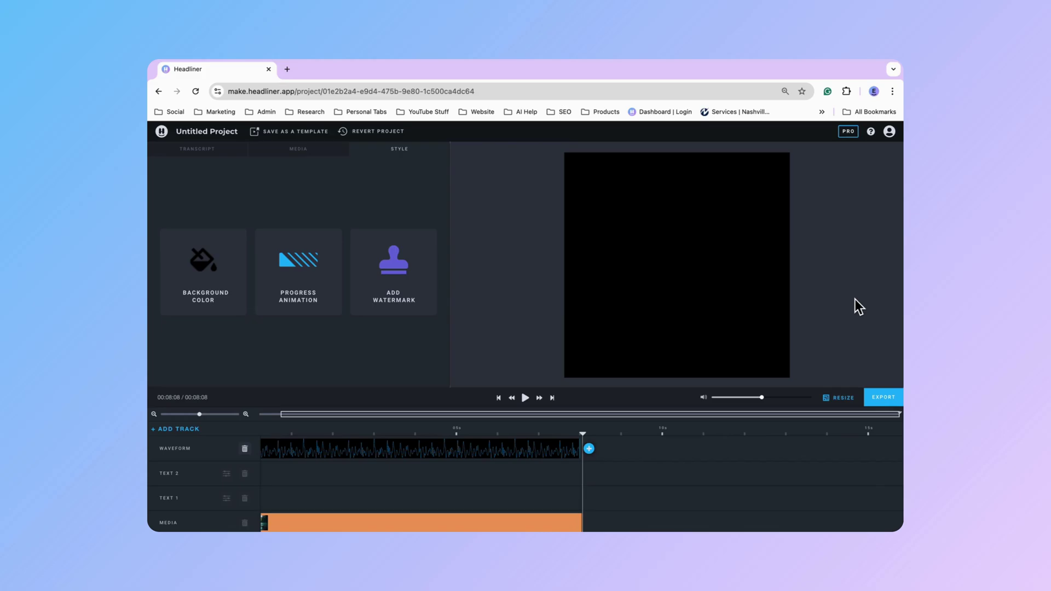
Step: Export the video at 30 FPS Full HD (1080p) and open the newest project's share page
left_click(892, 403)
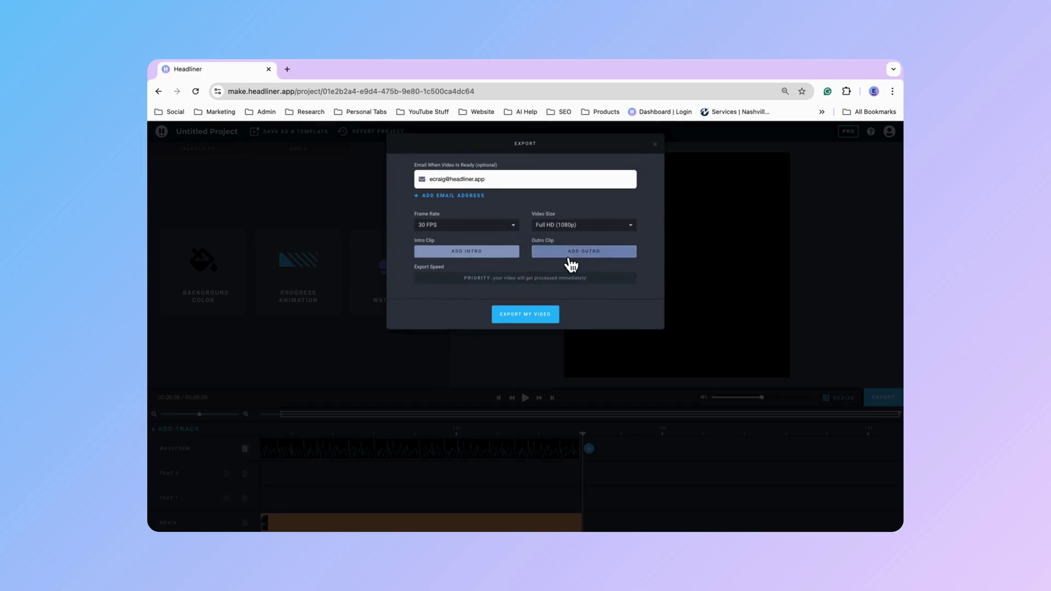
left_click(491, 223)
left_click(560, 227)
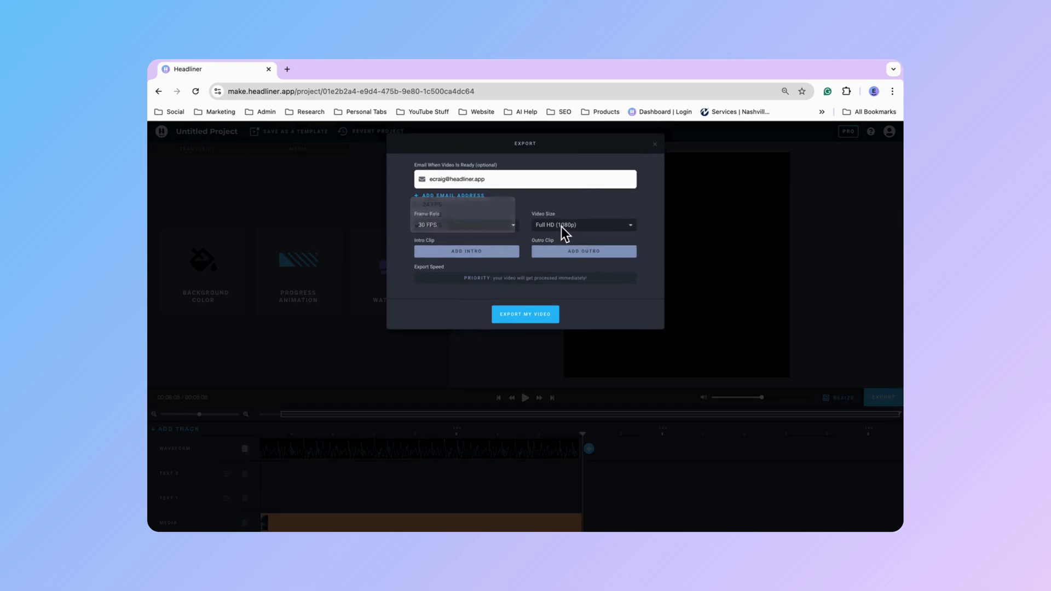
left_click(560, 226)
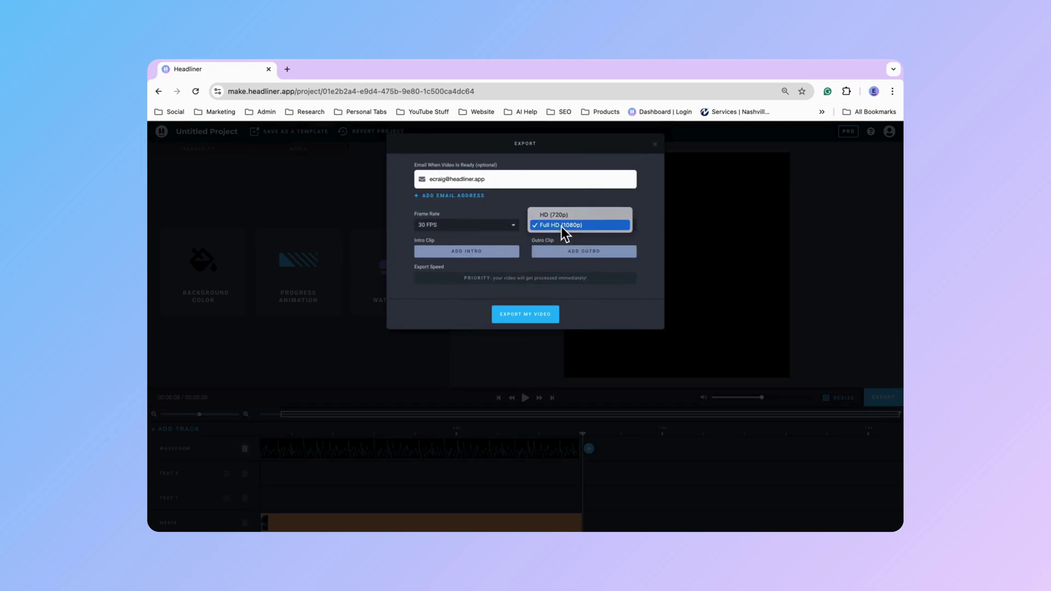
left_click(649, 224)
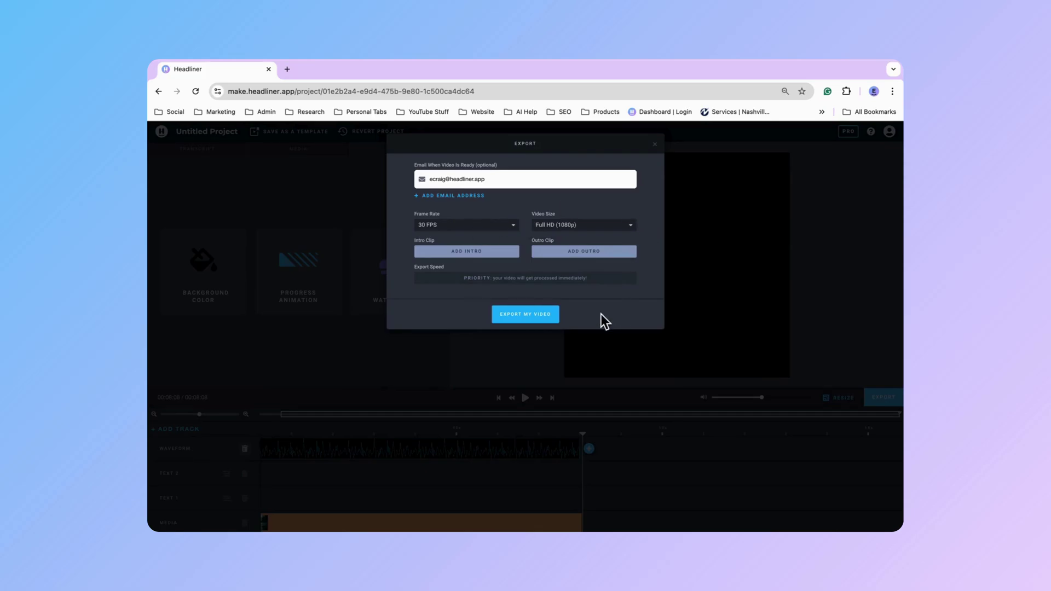
left_click(541, 317)
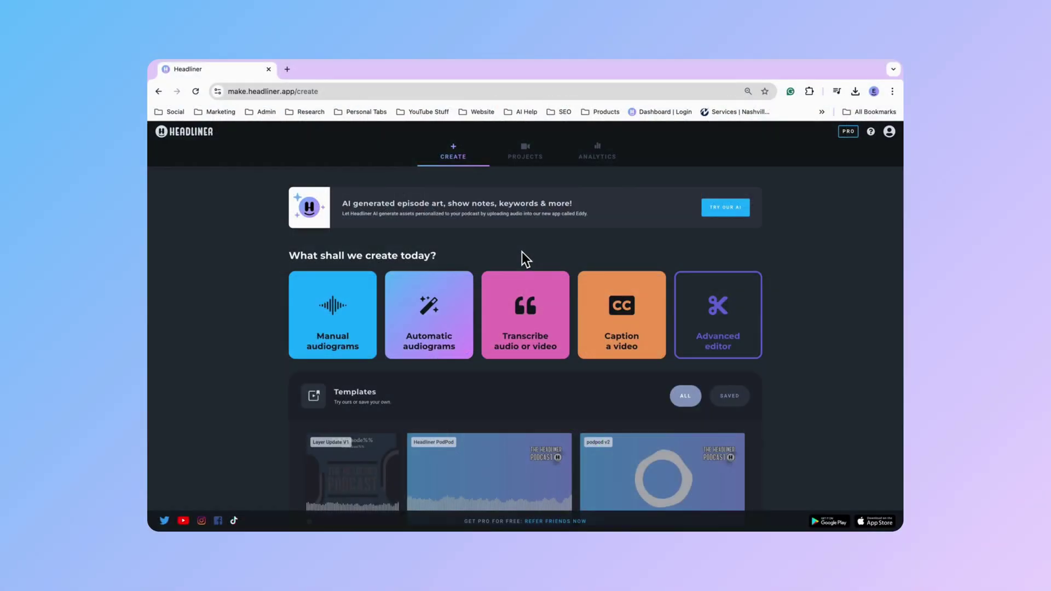
left_click(538, 163)
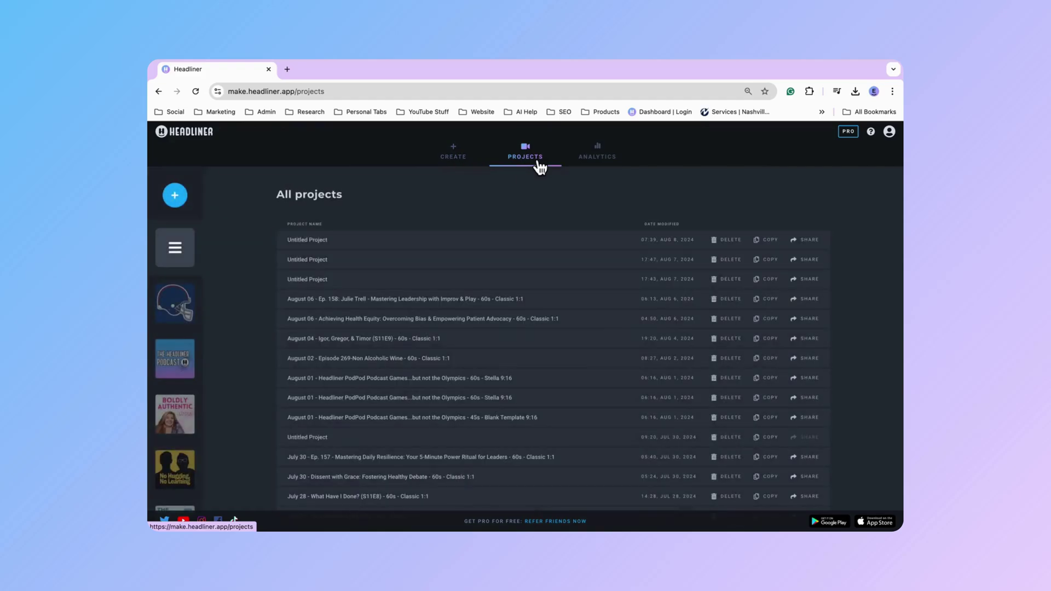
left_click(814, 253)
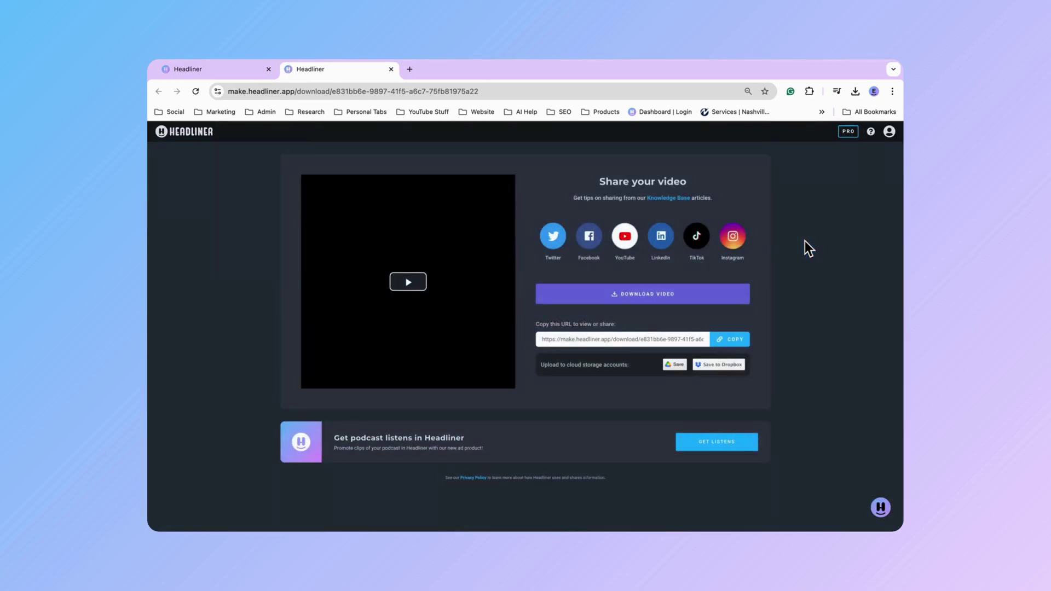
Step: Briefly play and pause the exported forest river video preview
left_click(421, 287)
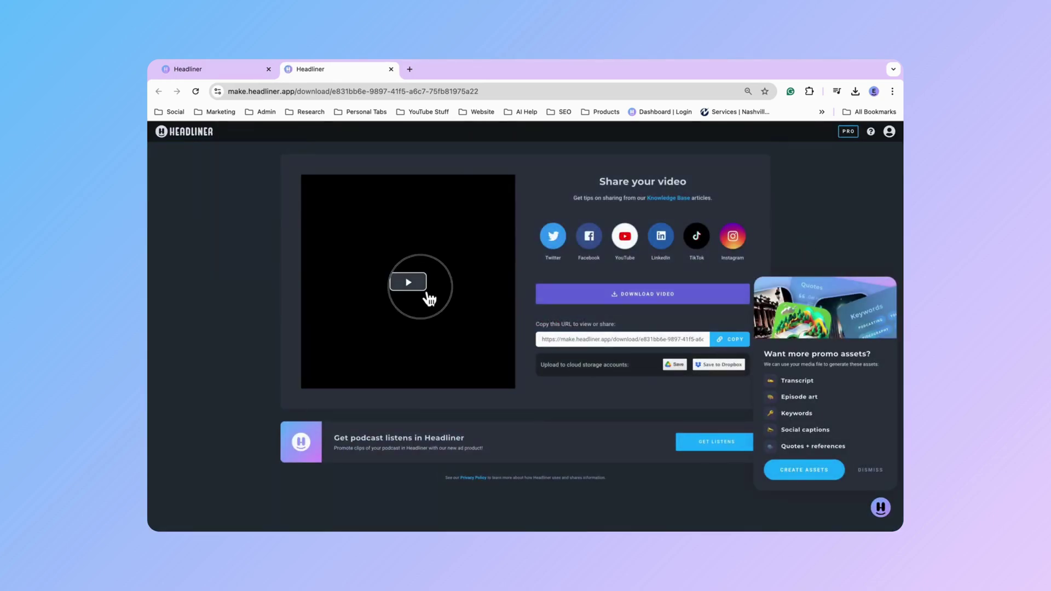
left_click(421, 287)
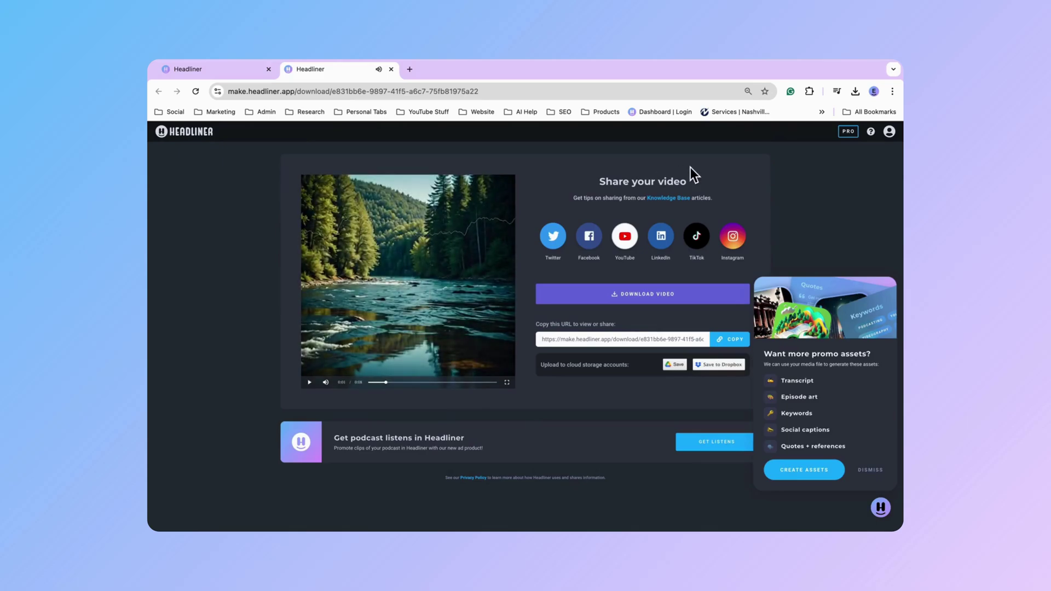